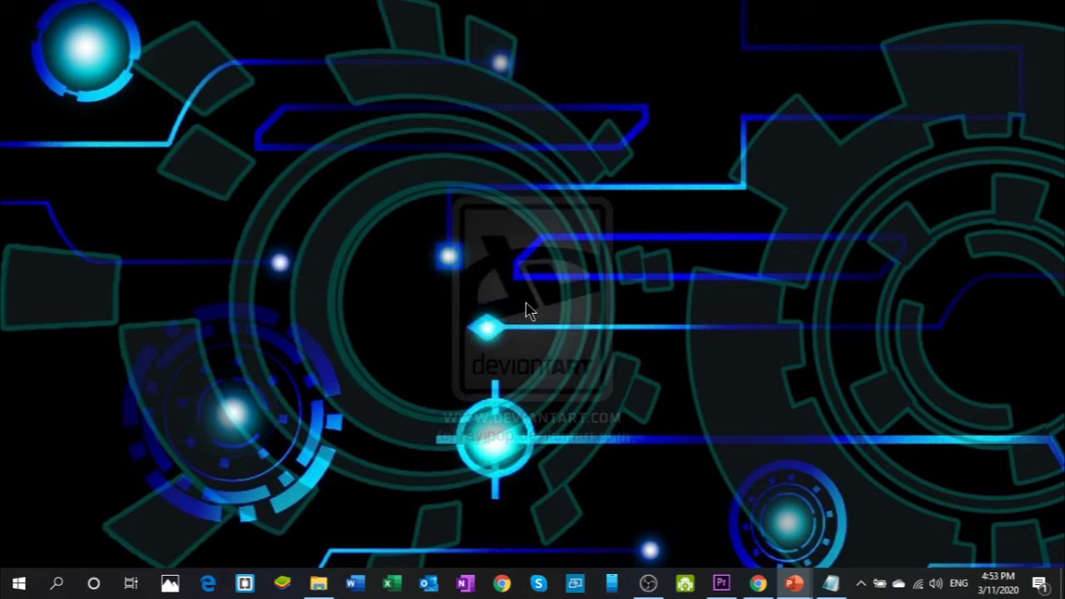
Step: Open the Run dialog with Win+R and move it to the centre of the screen
key(super+r)
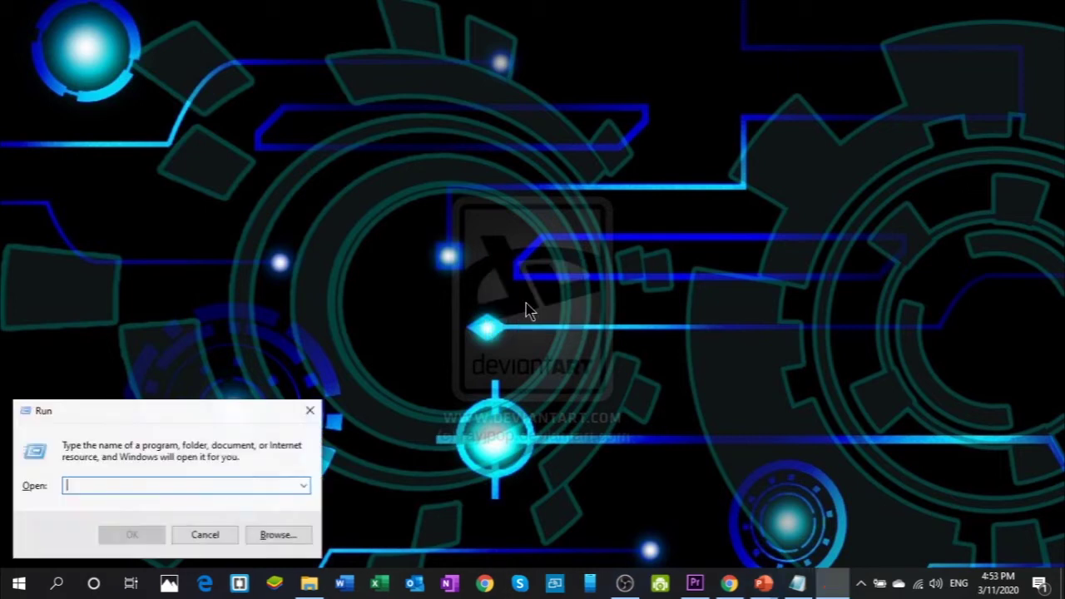
drag(227, 416, 558, 208)
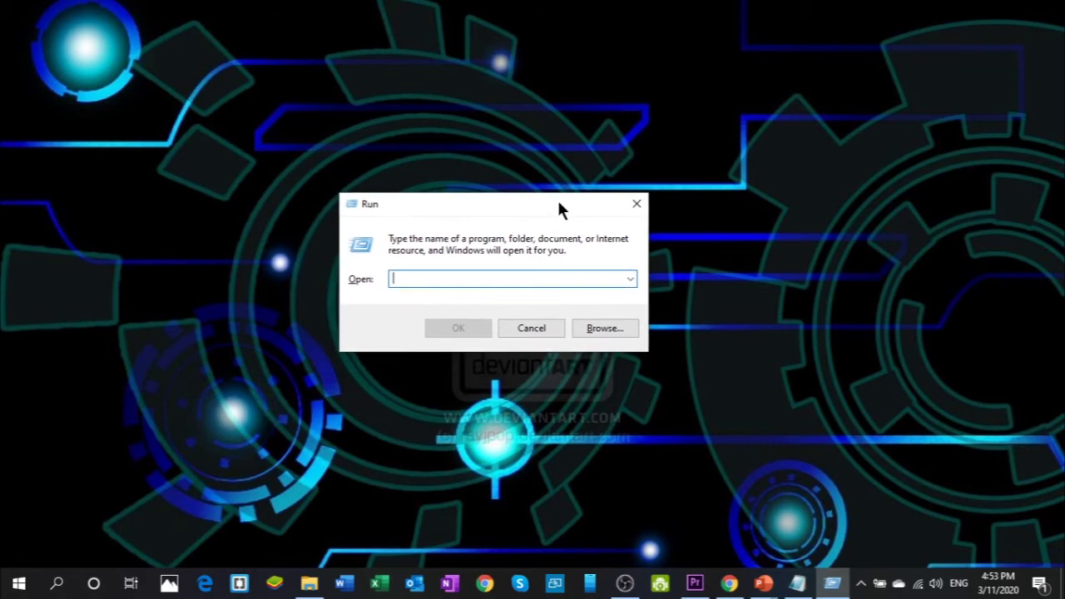
click(637, 208)
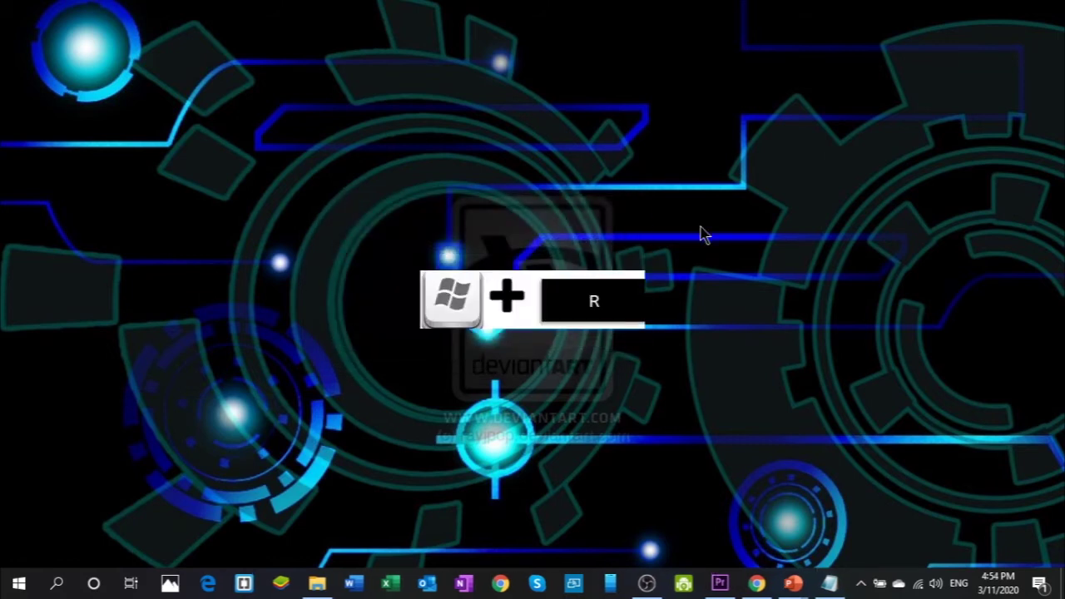
key(super+r)
drag(242, 422, 581, 189)
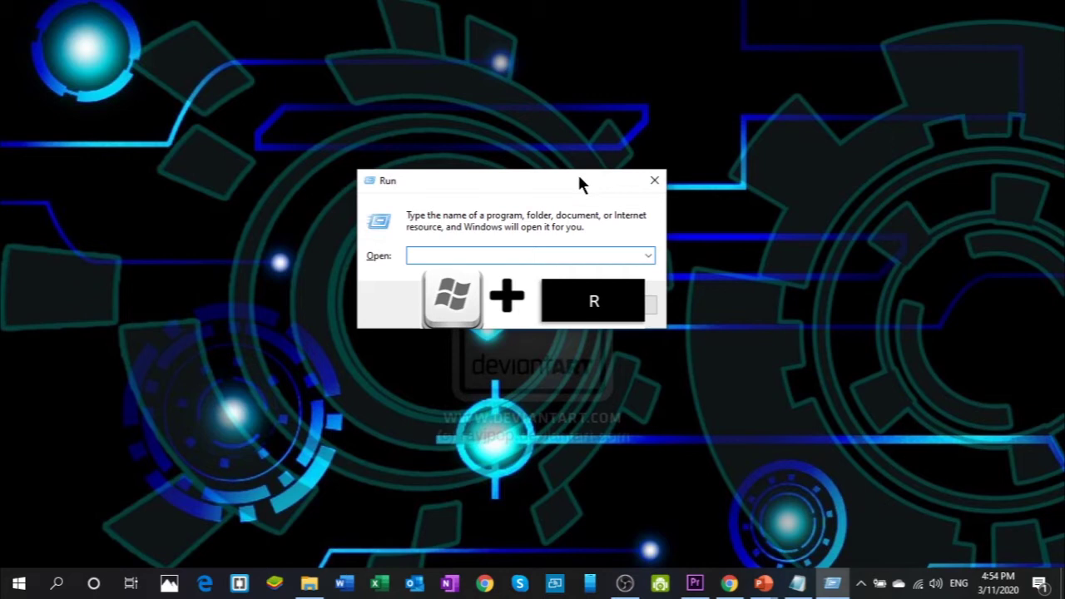
drag(579, 176, 598, 170)
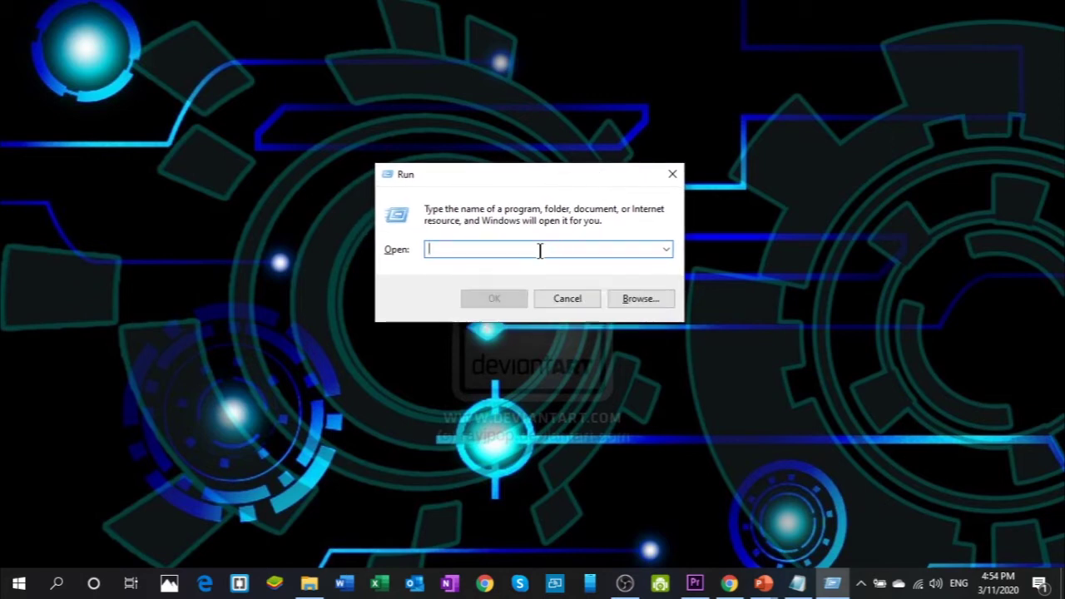
Step: Enter %localappdata%\Microsoft\OneDrive\onedrive.exe /reset in the Open box, accepting the Microsoft suggestion
text(%t)
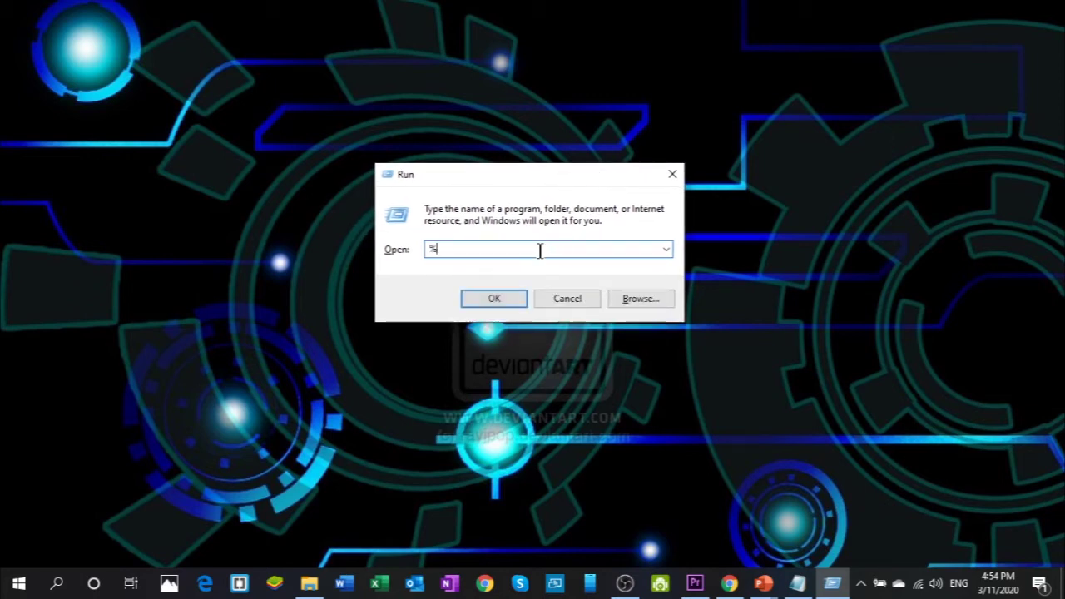
text(ocal)
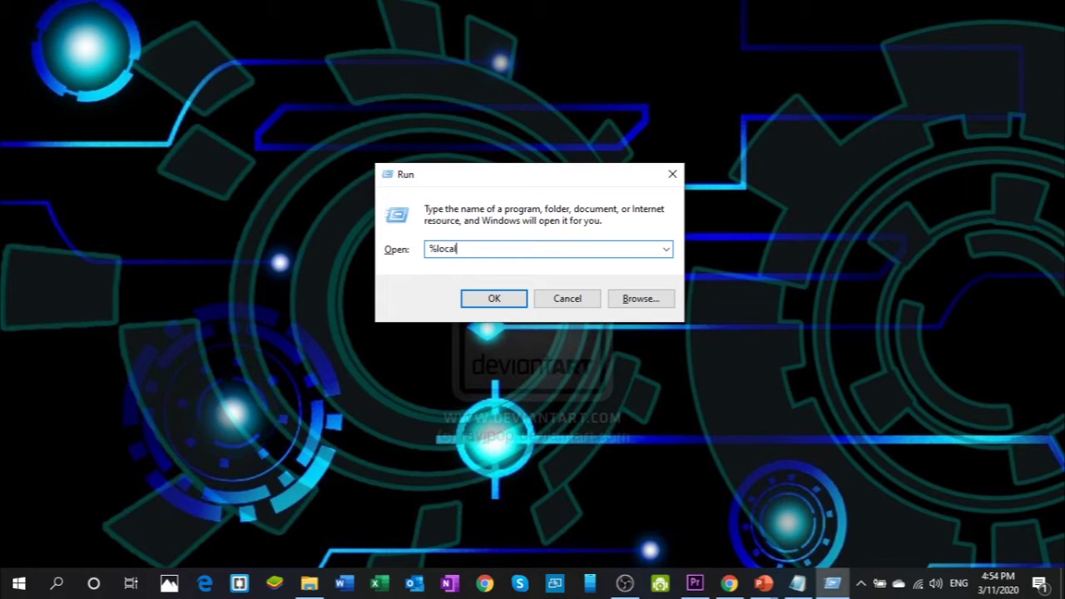
text(appdata)
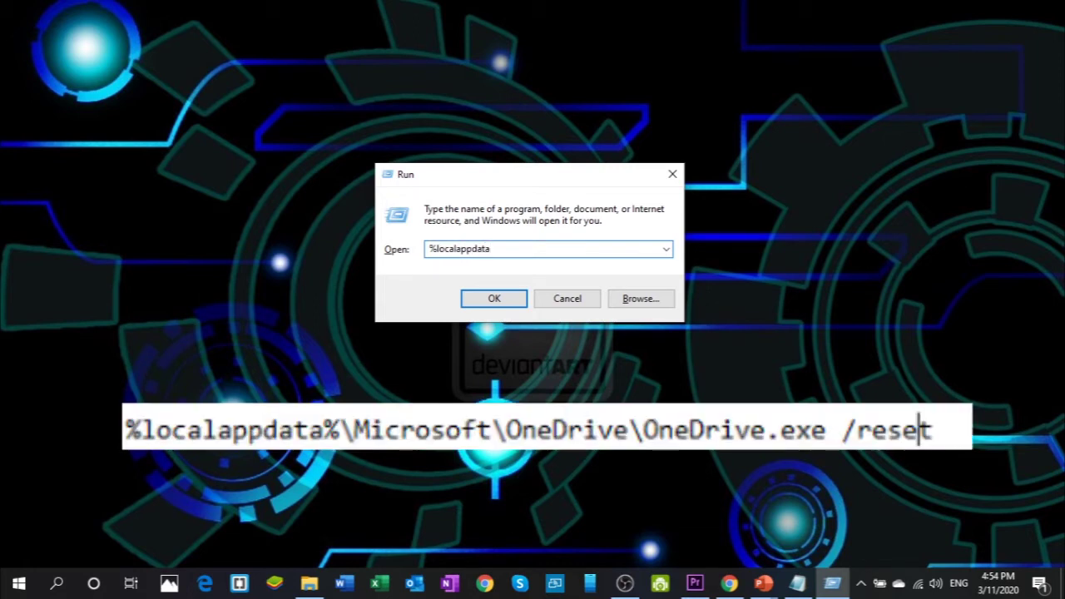
text(%\)
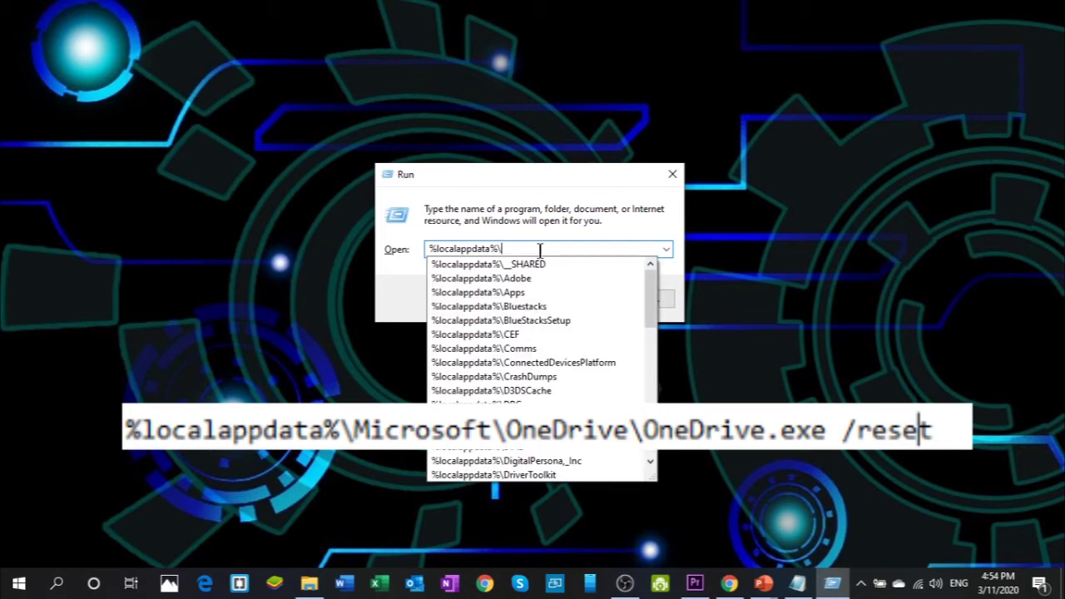
text(micr)
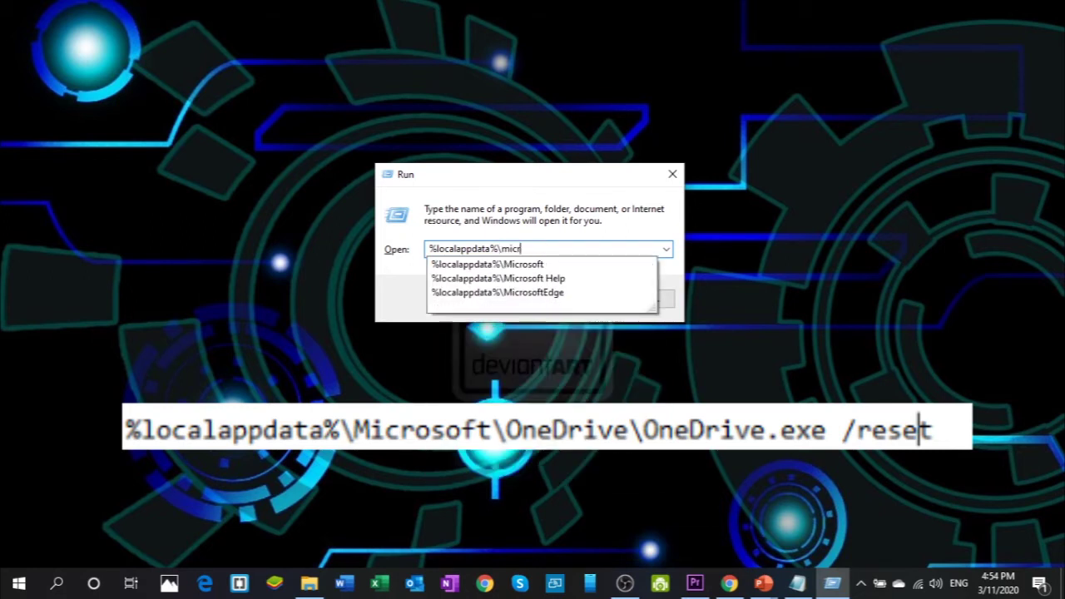
key(Down)
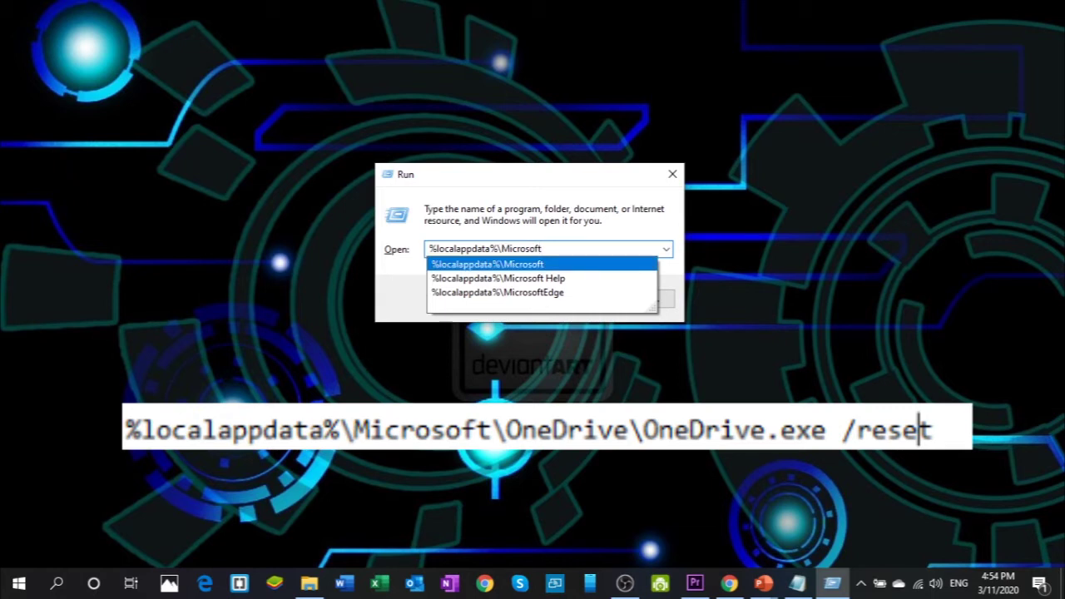
text(\)
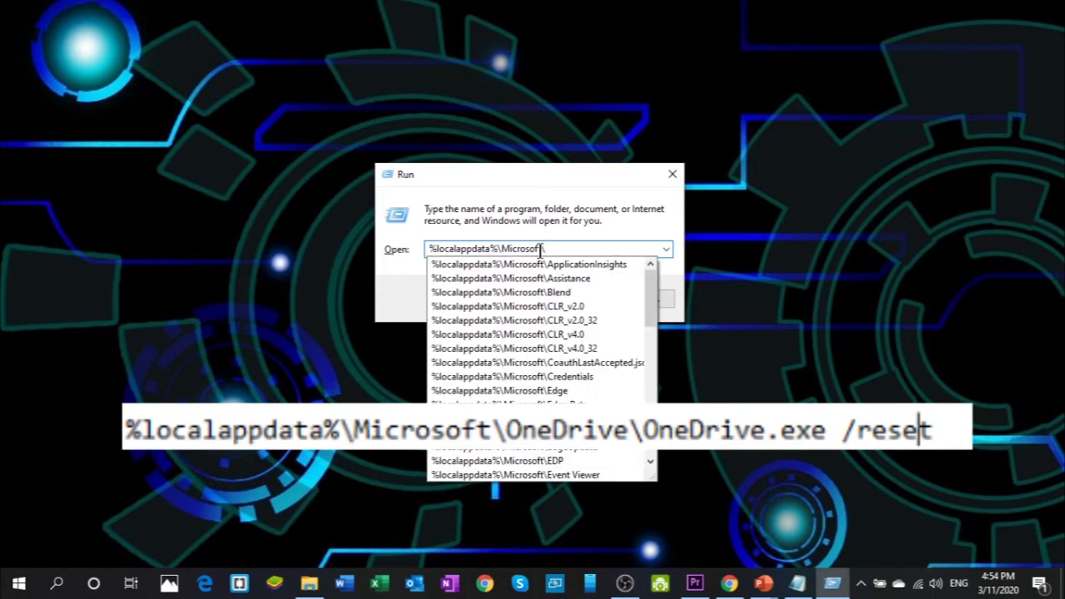
text(O)
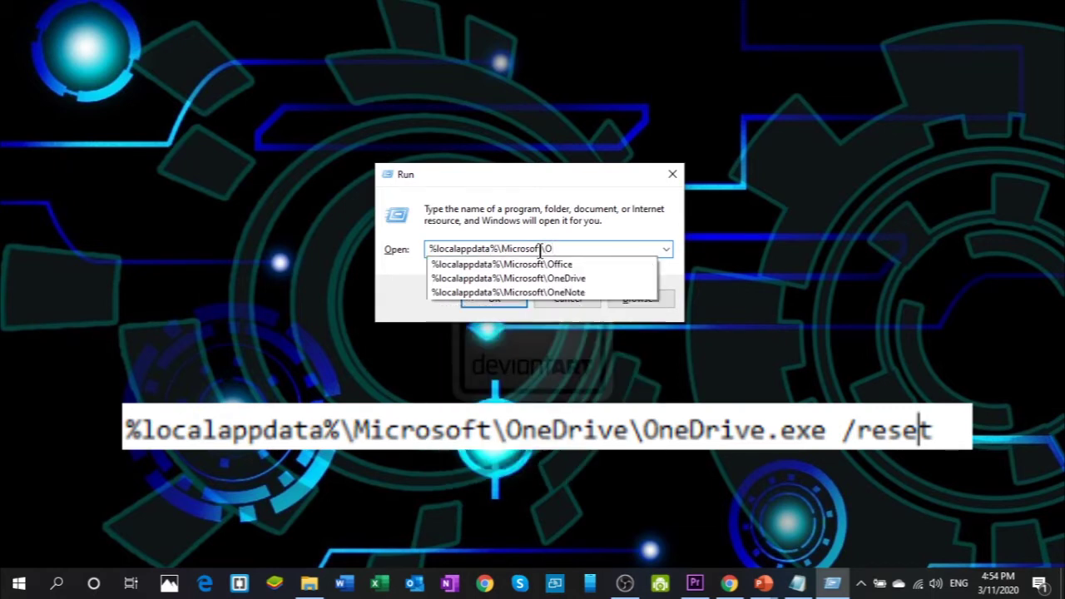
text(neD)
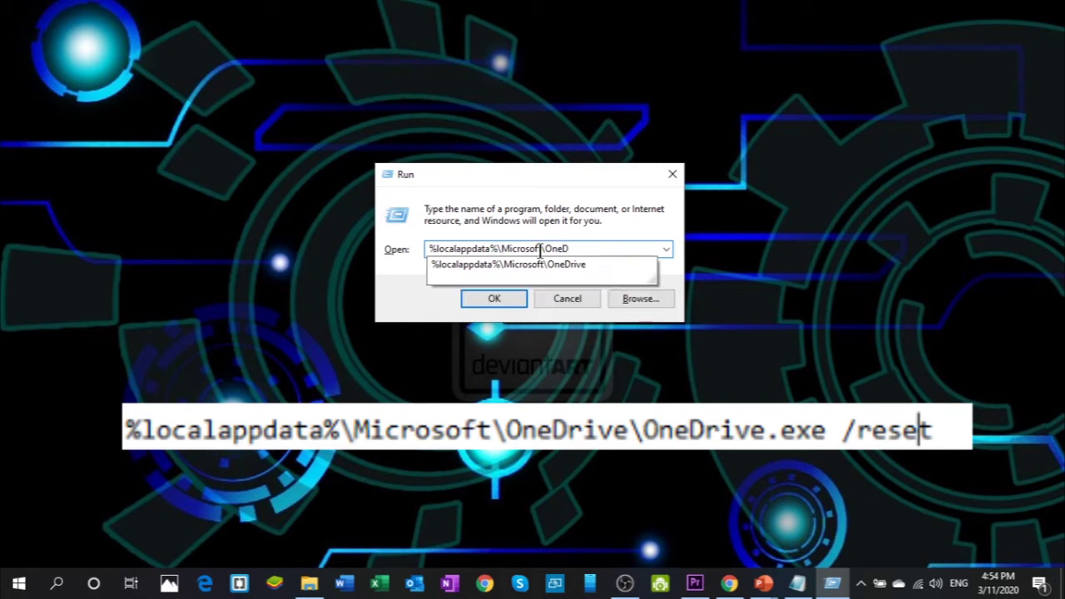
text(rive)
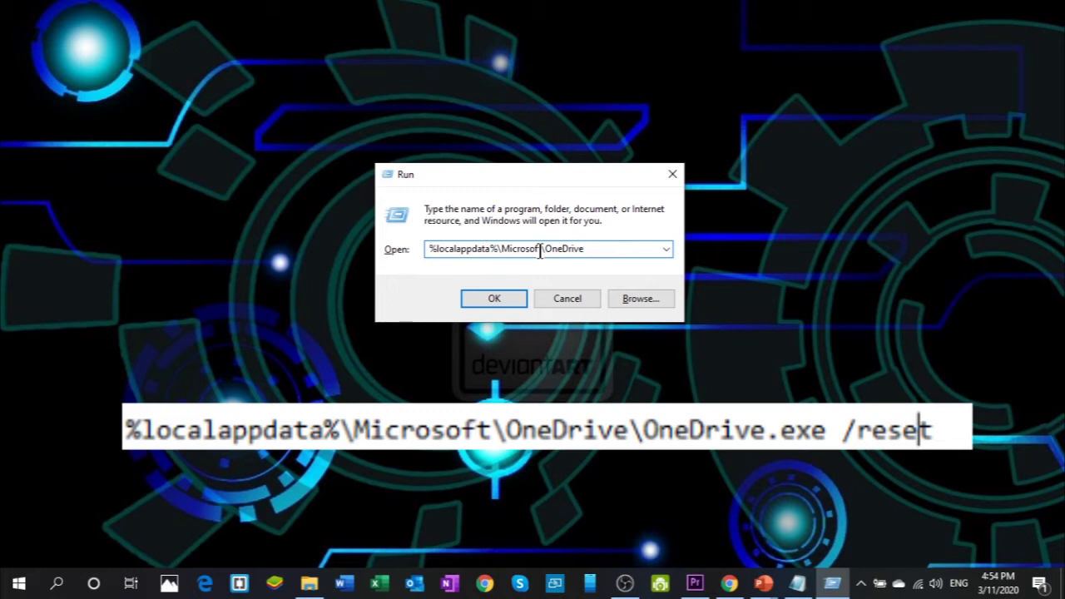
text(\on)
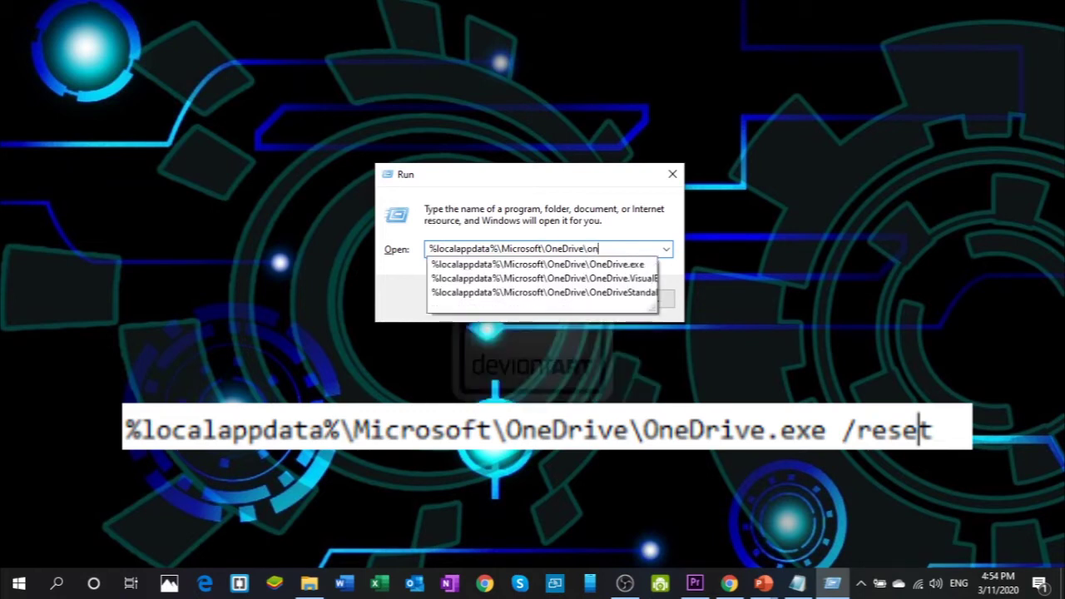
text(edrive.exe )
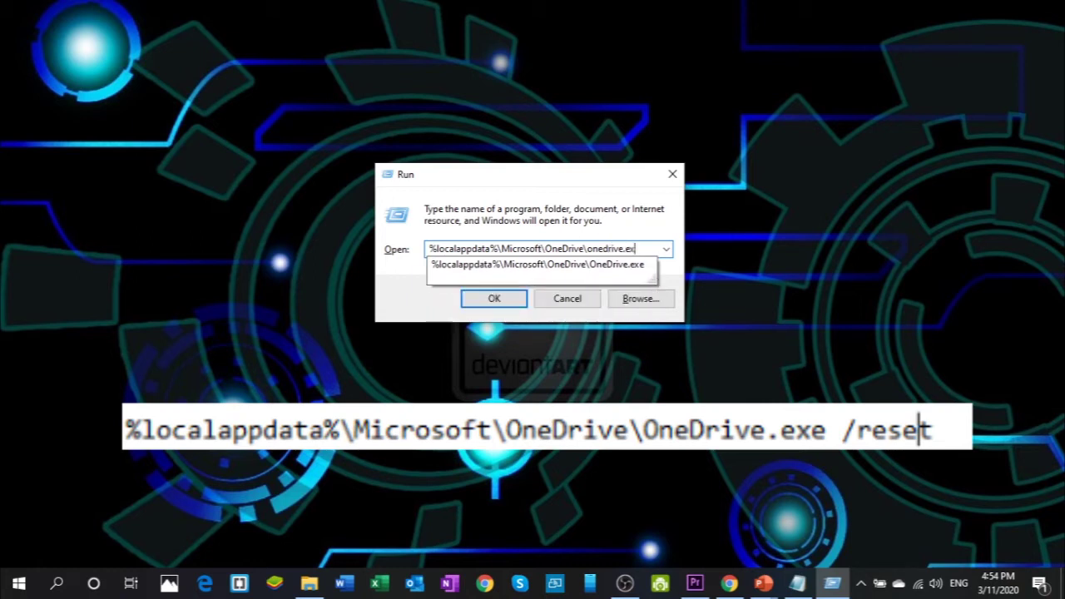
text(/)
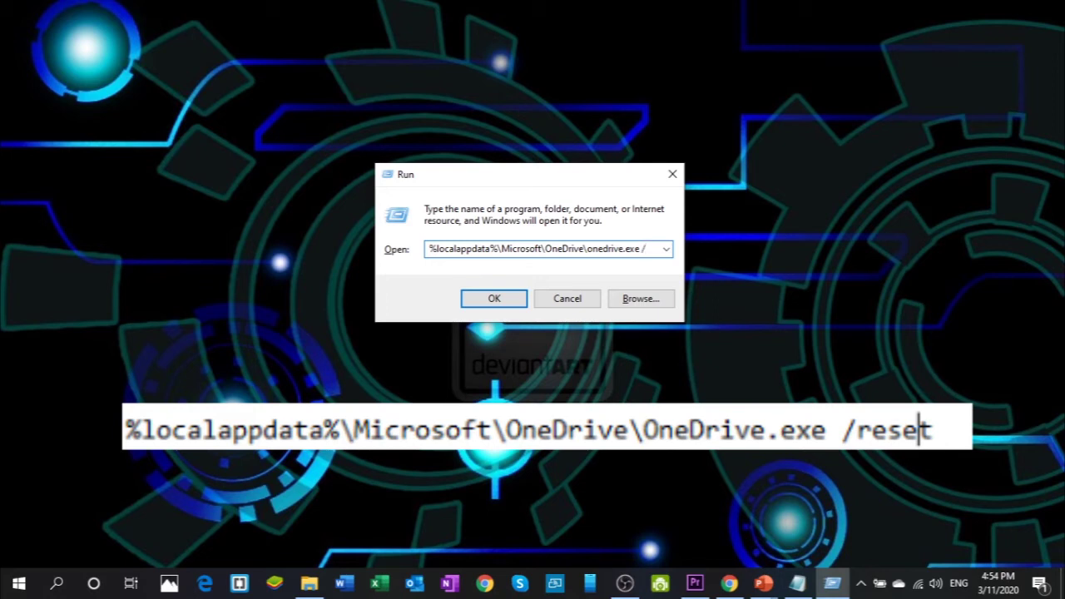
text(reset)
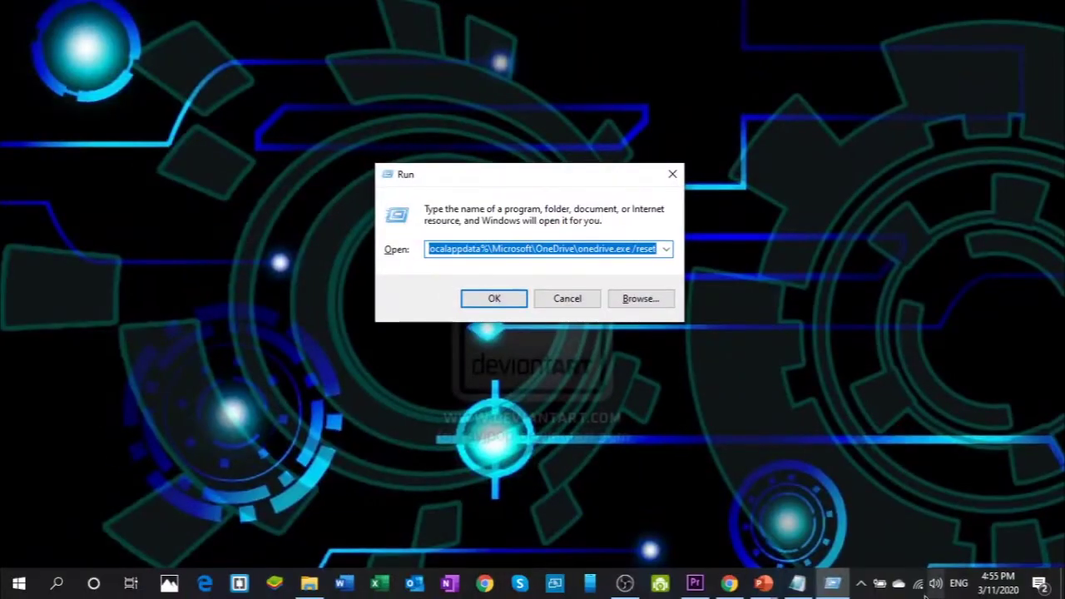
Step: Check OneDrive's tray status panel, then run the onedrive.exe /reset command
click(895, 583)
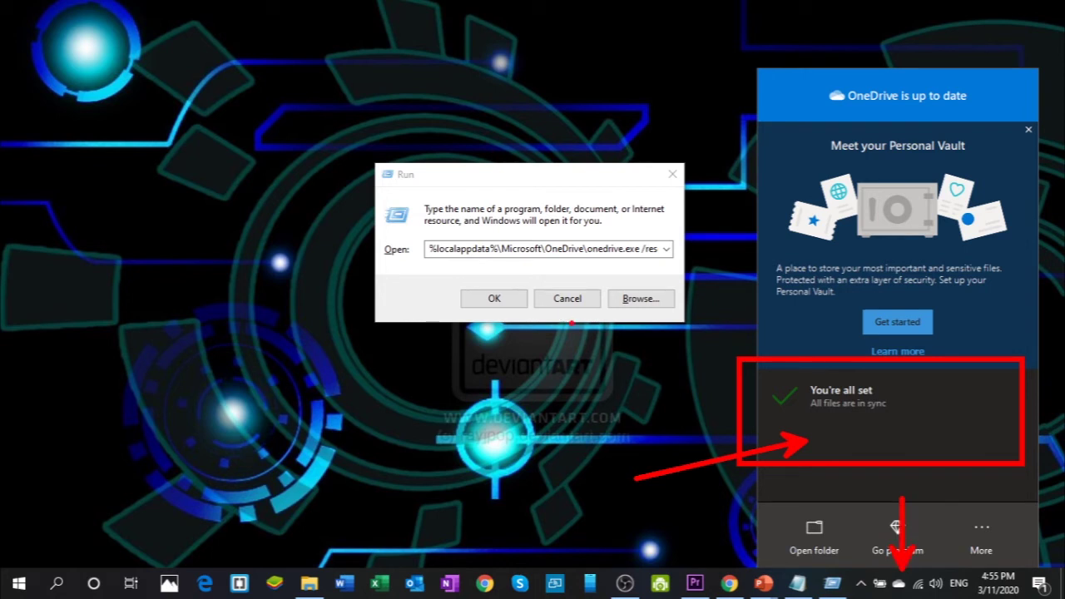
click(597, 376)
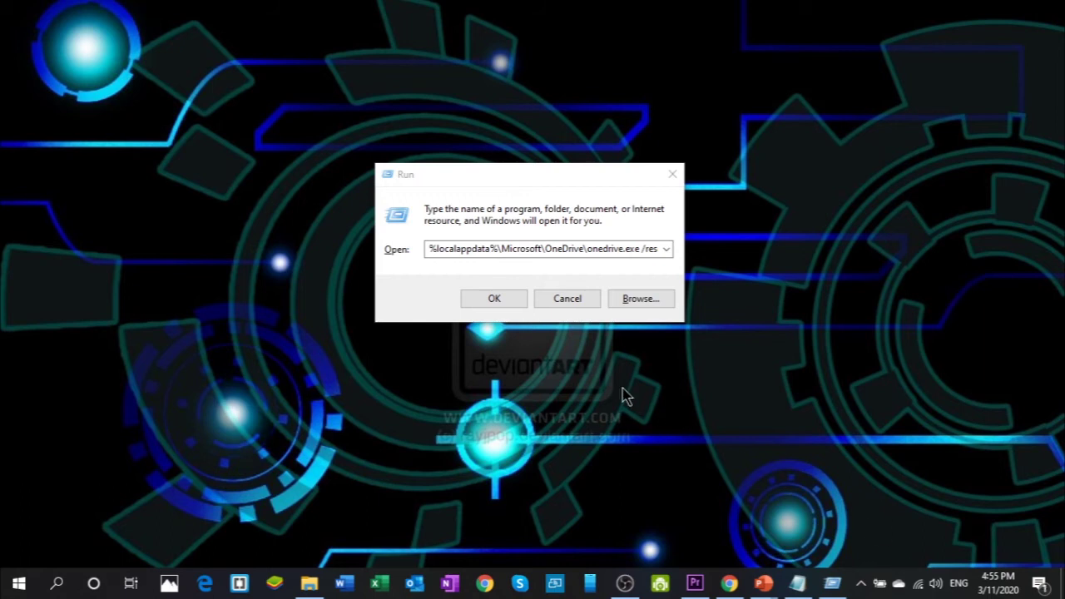
click(506, 296)
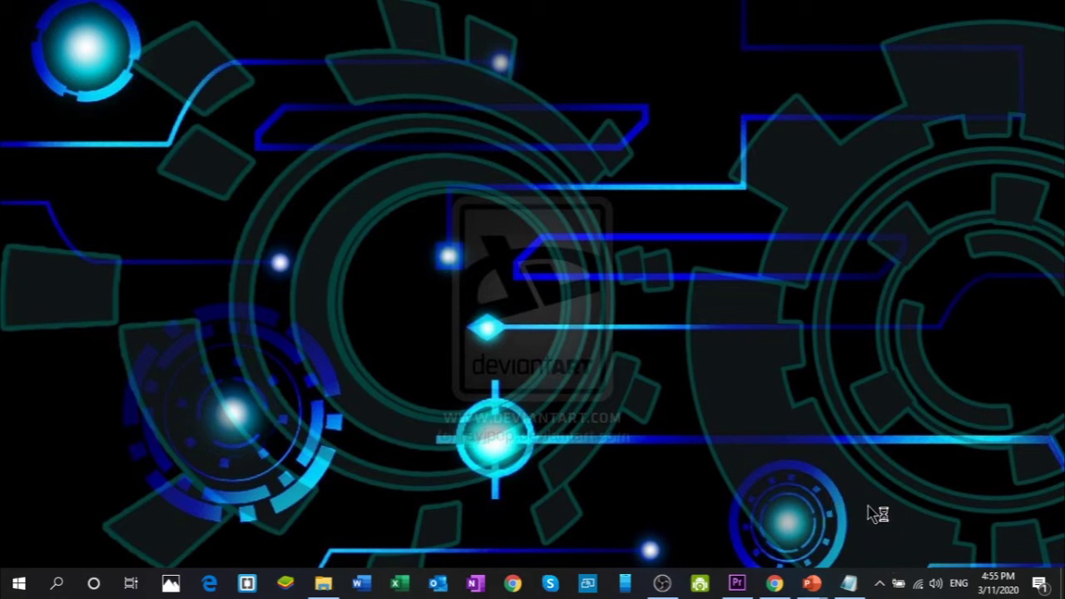
click(324, 581)
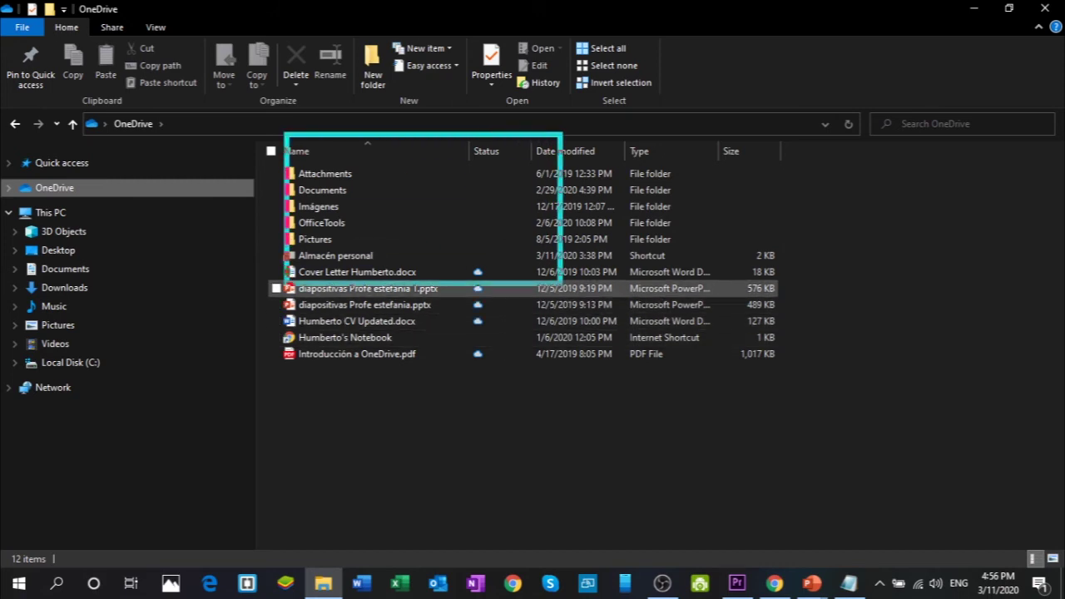
click(973, 10)
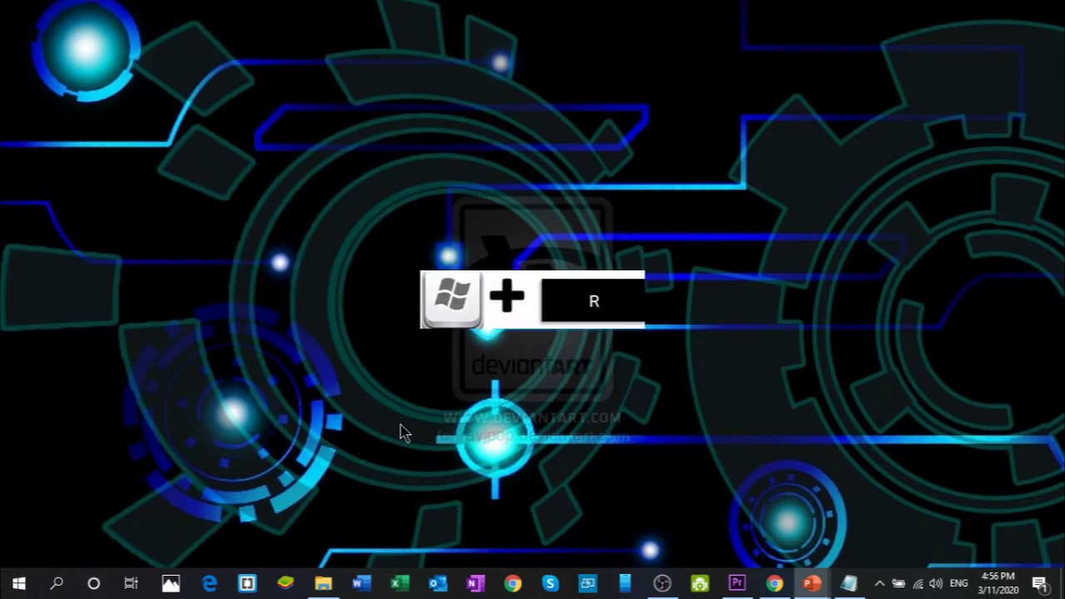
Step: Reopen the Run dialog and position it near the screen centre
key(super+r)
drag(224, 412, 545, 204)
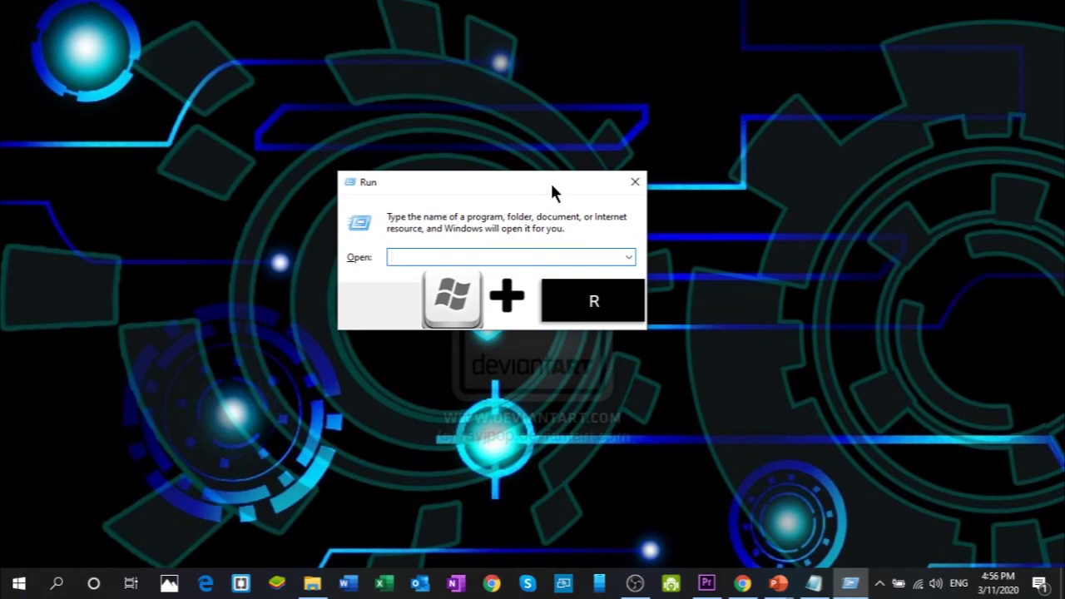
mouse_move(565, 193)
mouse_down()
mouse_move(587, 173)
mouse_move(564, 204)
mouse_up()
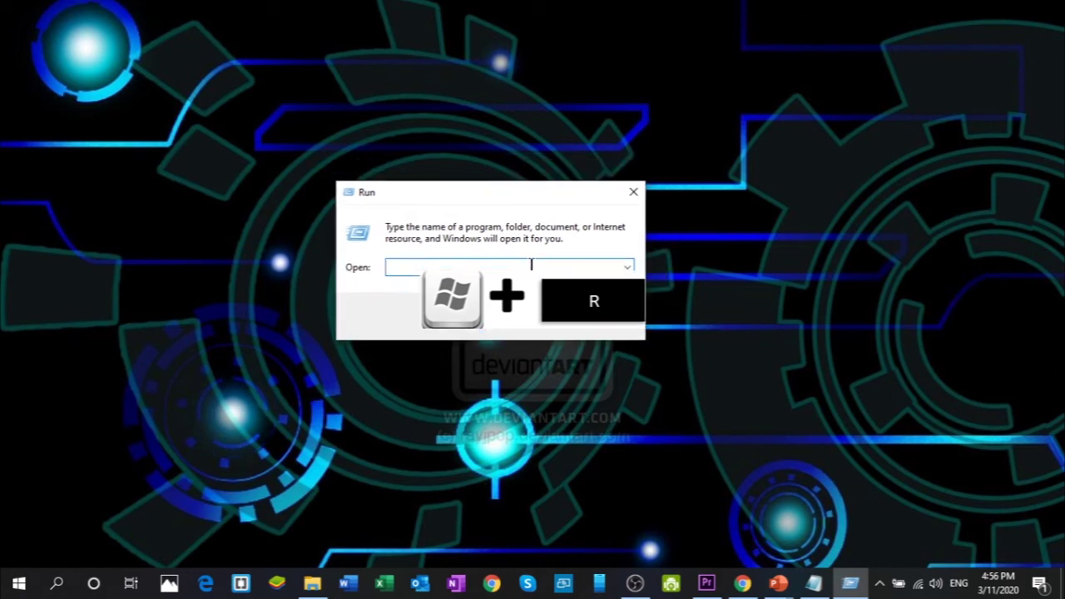
Step: Enter %localappdata%\Microsoft\OneDrive\OneDrive.exe, fixing a typo and accepting each suggested folder
text(%localappdata)
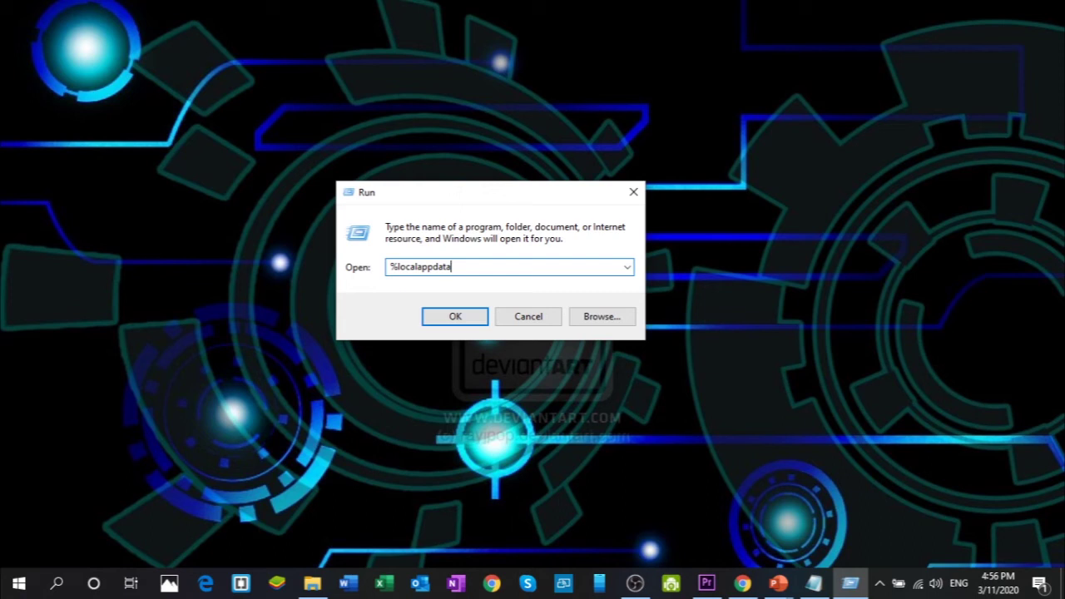
text(%\mic)
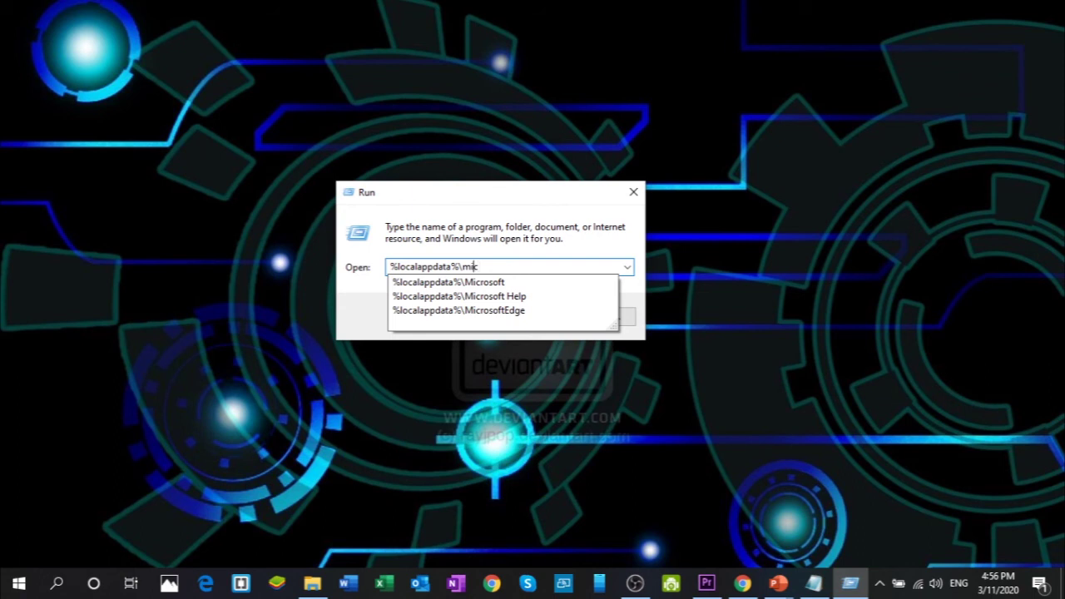
text(cc)
key(BackSpace)
key(BackSpace)
text(c)
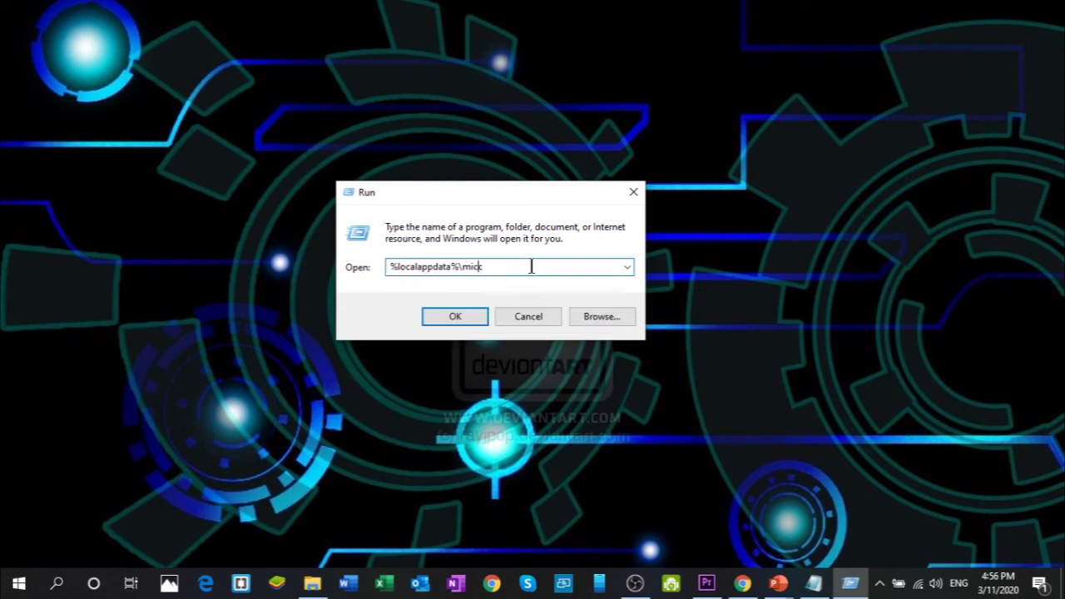
key(BackSpace)
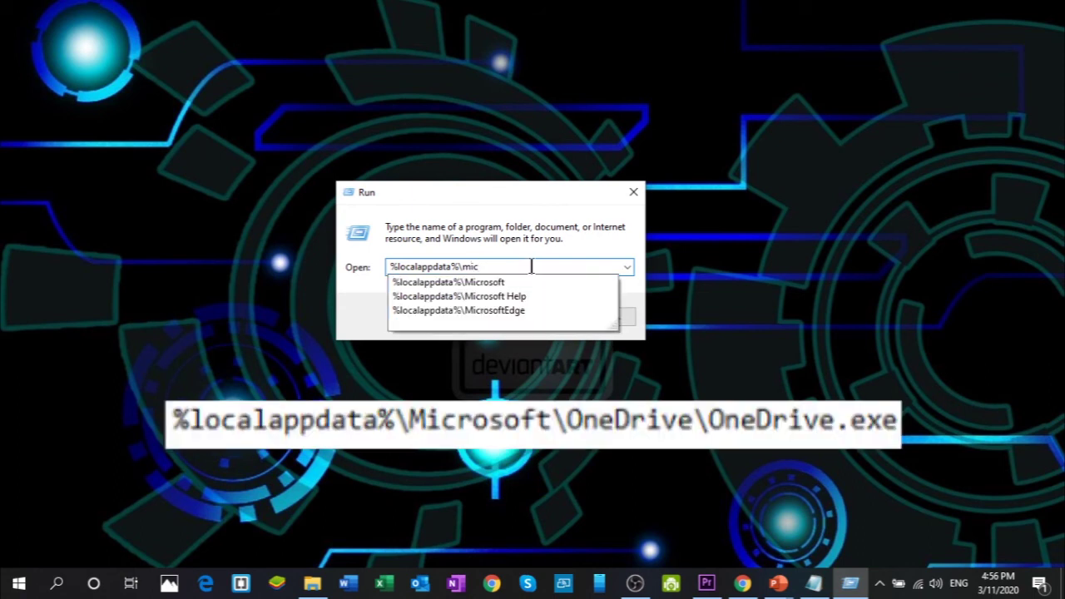
key(Down)
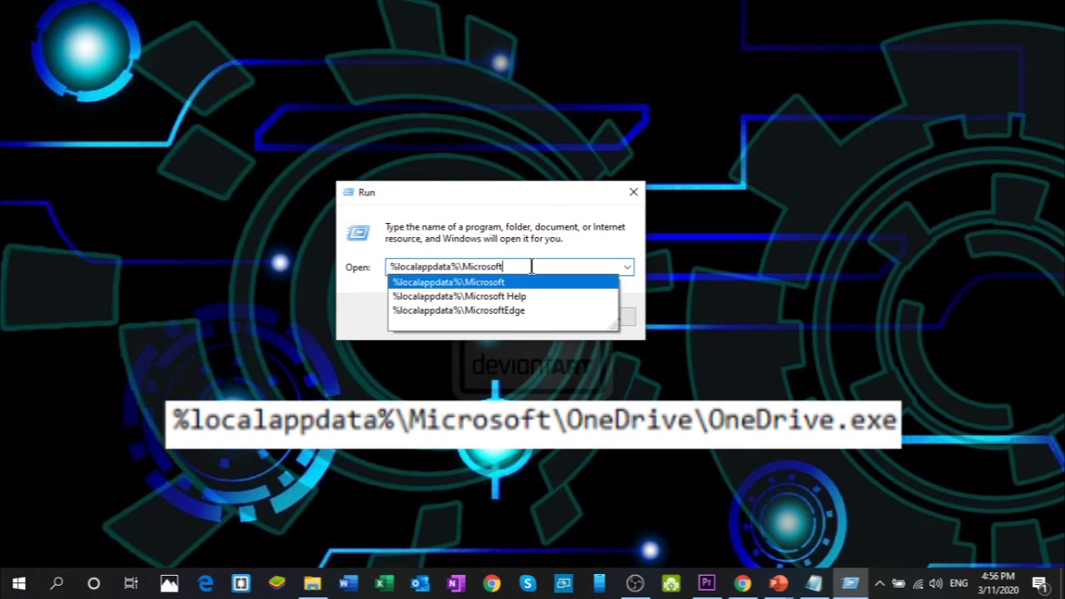
text(\one)
key(Down)
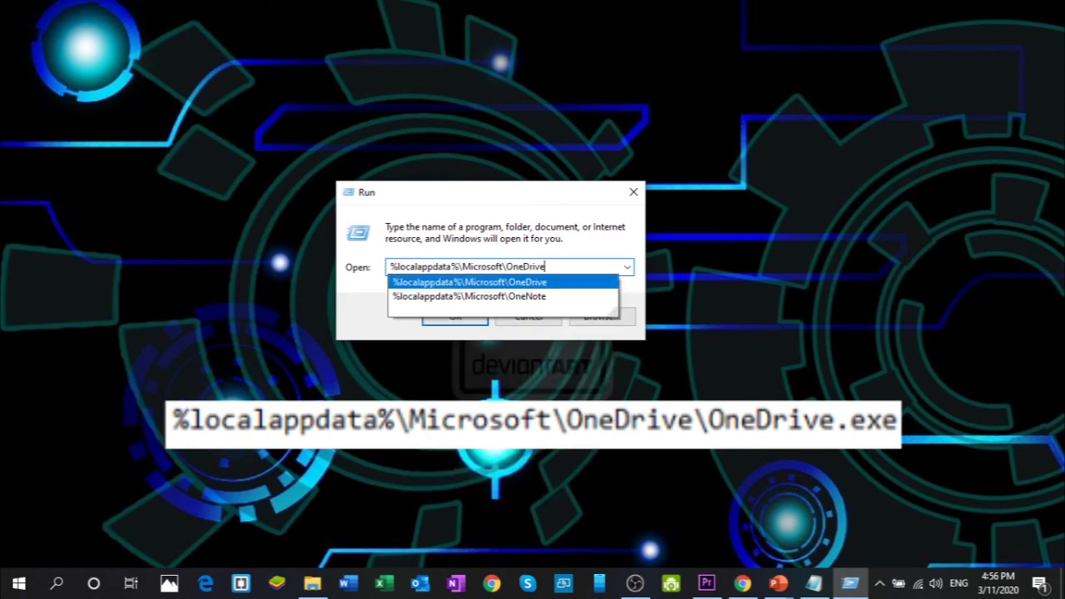
text(\onedr)
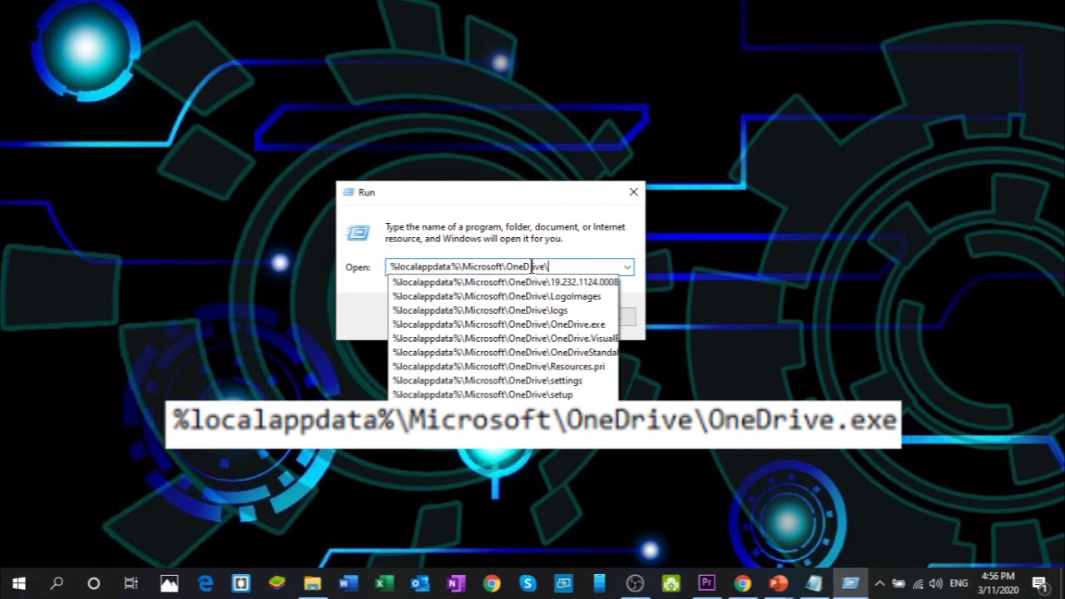
key(Down)
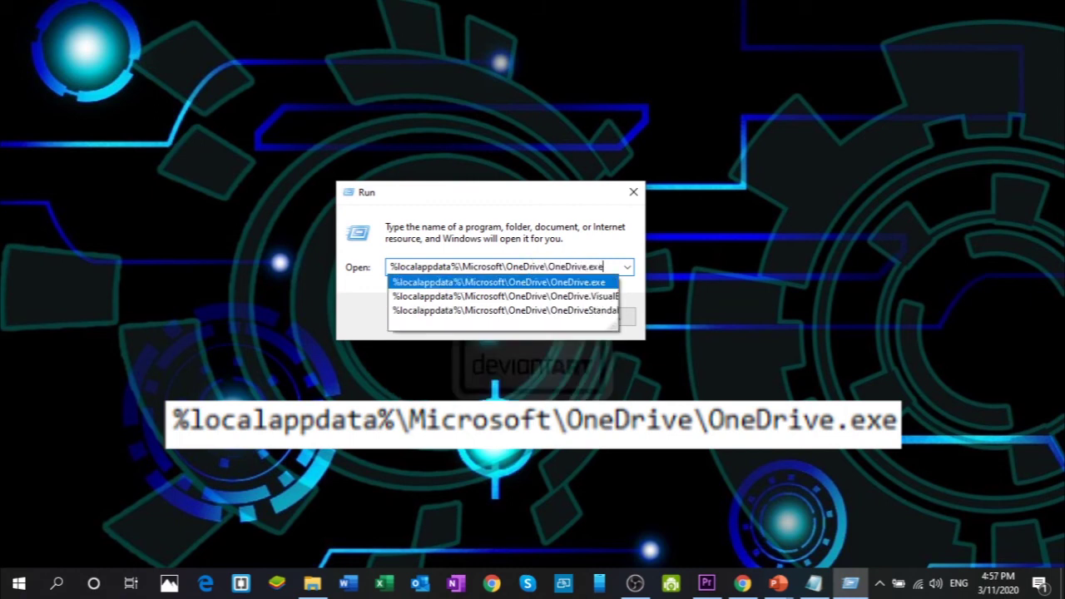
click(580, 281)
Step: Launch OneDrive, check its tray status panel, and close the old OneDrive folder window
click(438, 317)
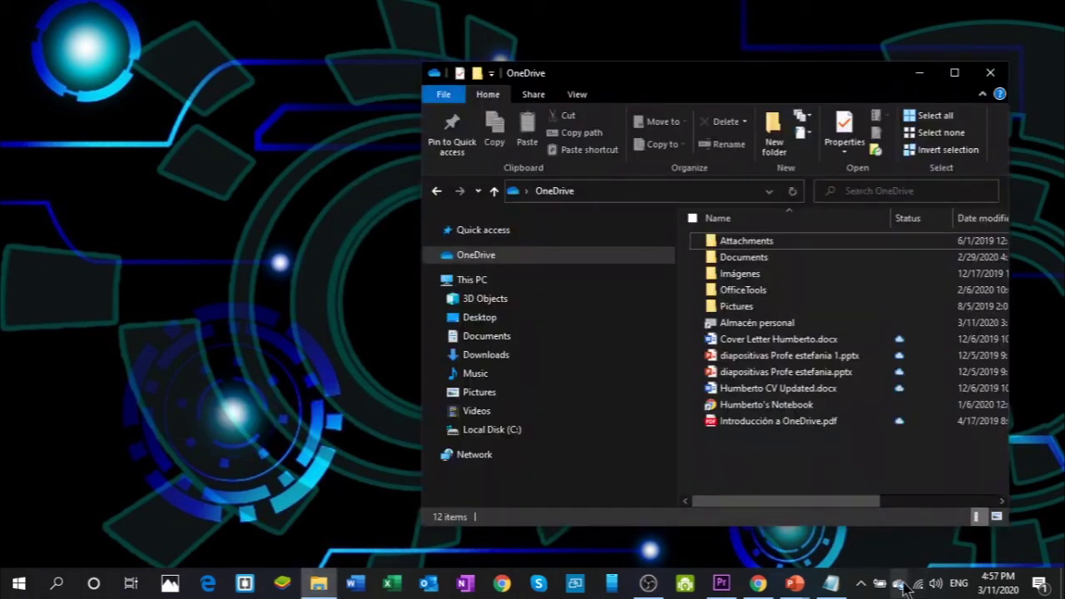
click(898, 583)
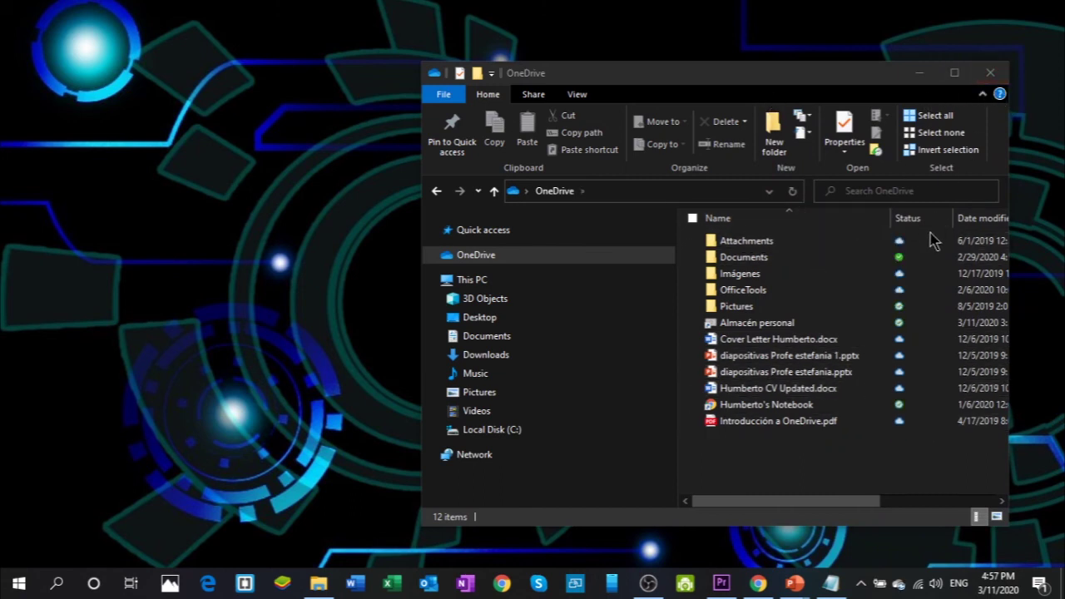
click(990, 72)
Step: Reopen File Explorer on OneDrive, maximized to check its 12 items' sync icons, then minimize
click(319, 583)
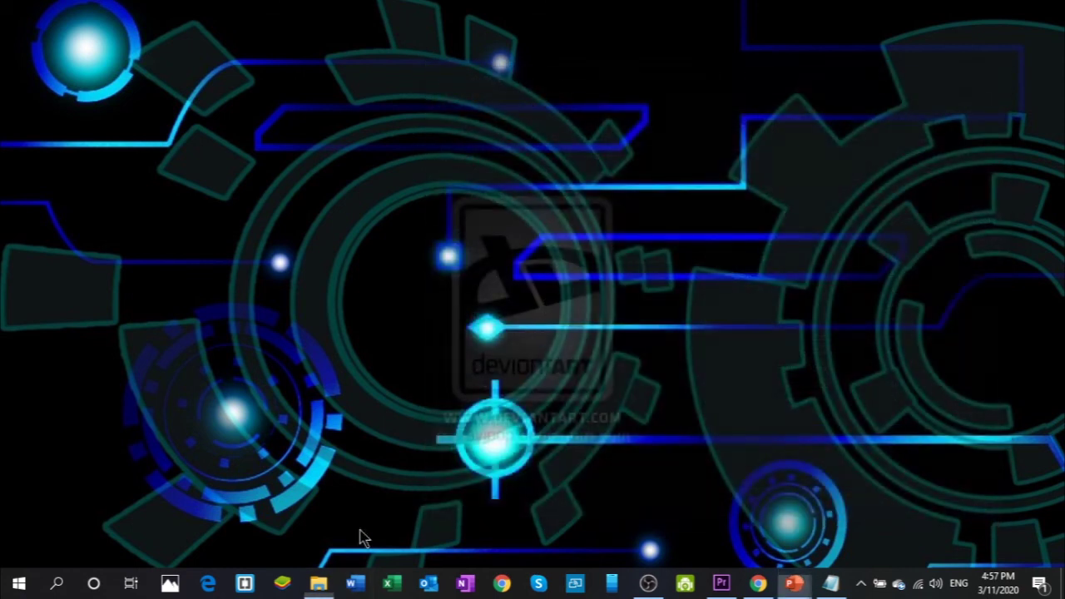
click(499, 254)
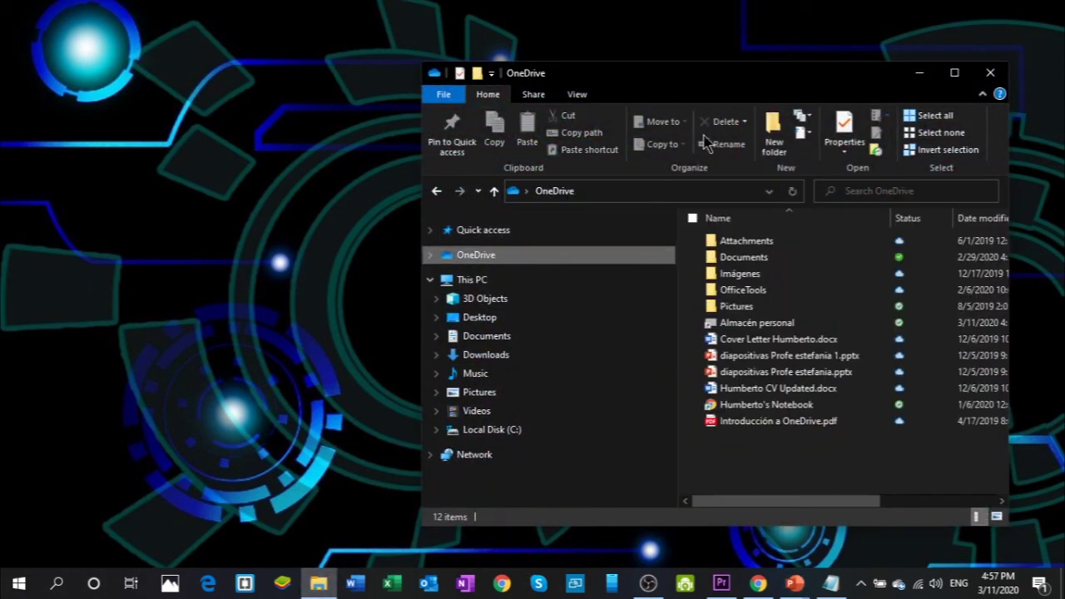
double_click(720, 77)
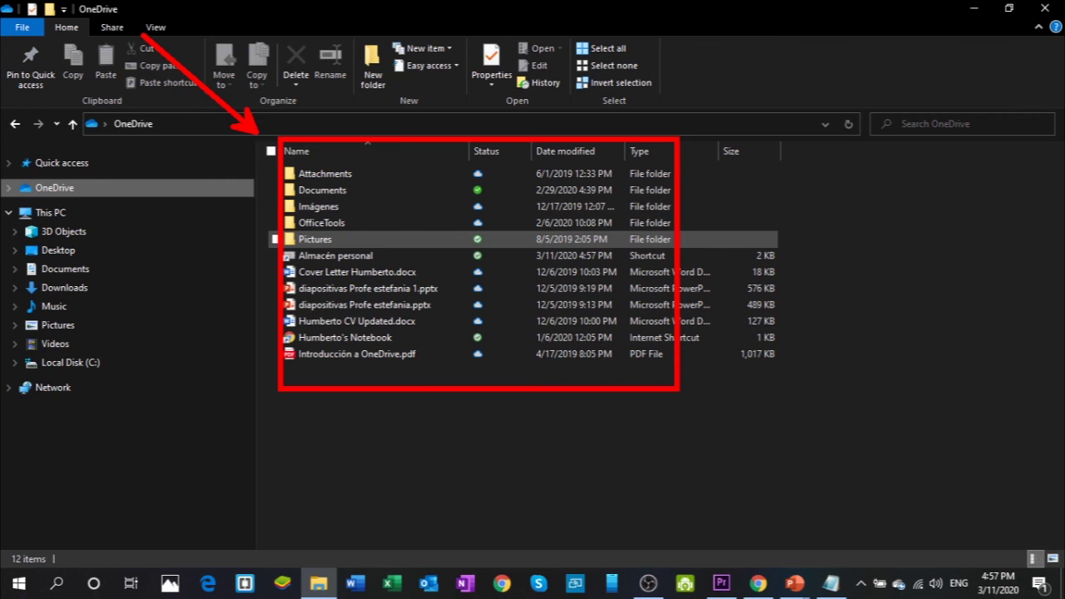
click(971, 8)
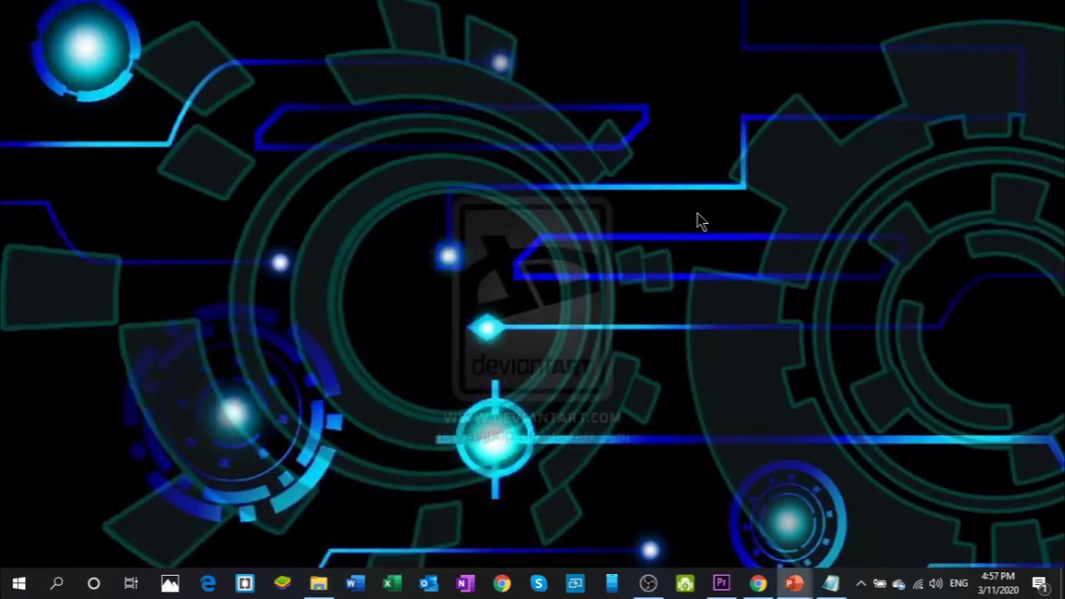